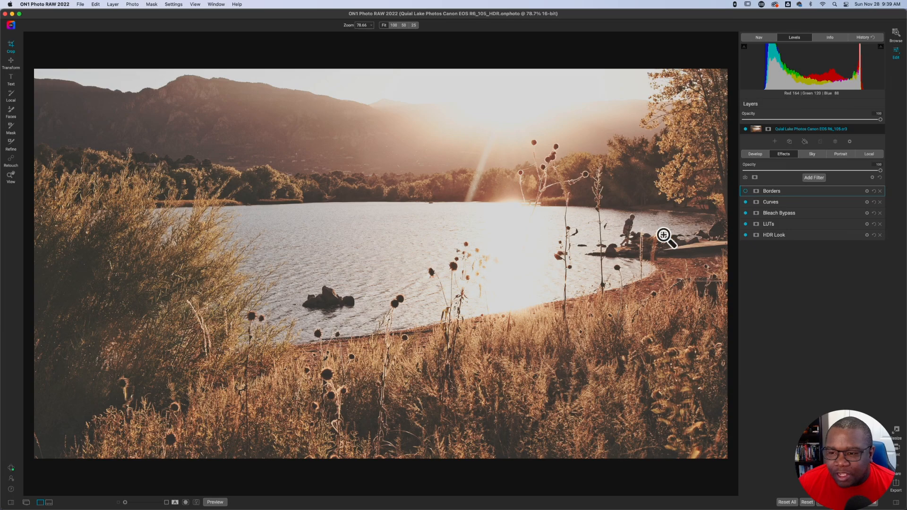
Check the photo's 16x9 crop frame against the full image and apply the crop
key(c)
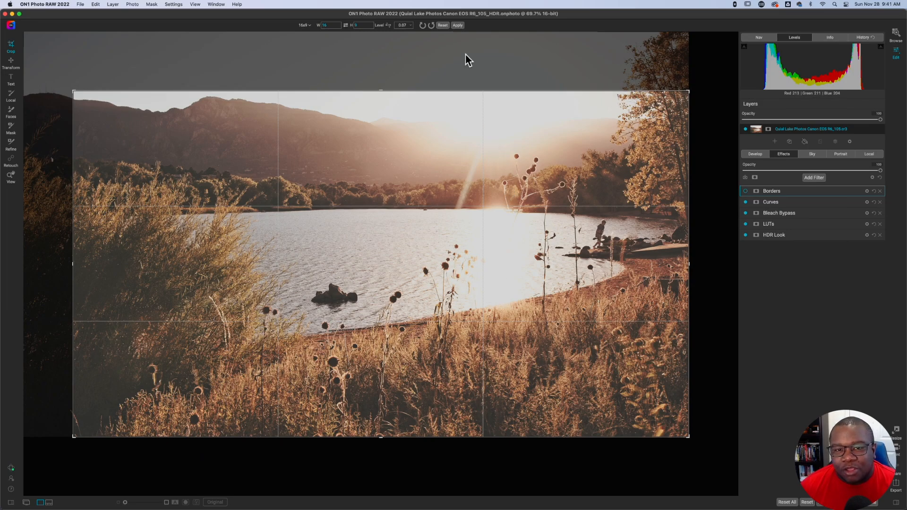
click(457, 25)
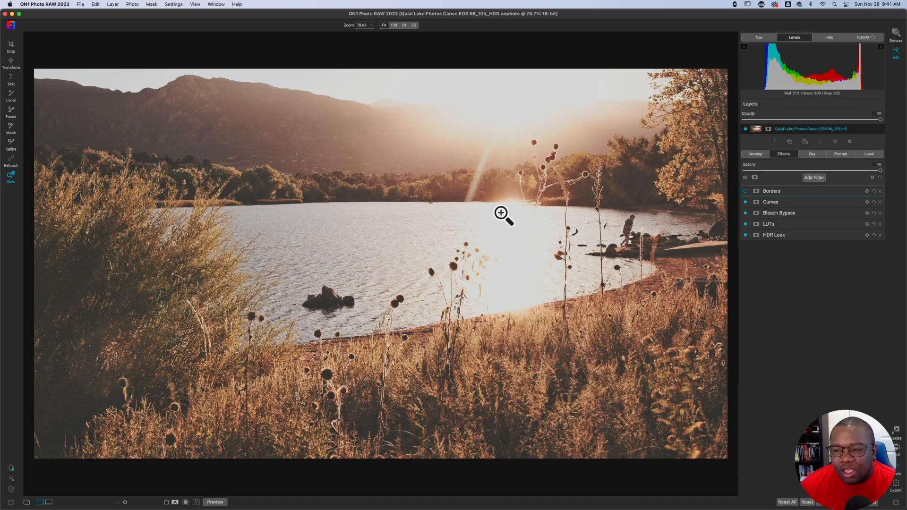
Turn off the Curves, Bleach Bypass and LUTs filters so only HDR Look affects the photo
click(745, 202)
click(745, 213)
click(745, 225)
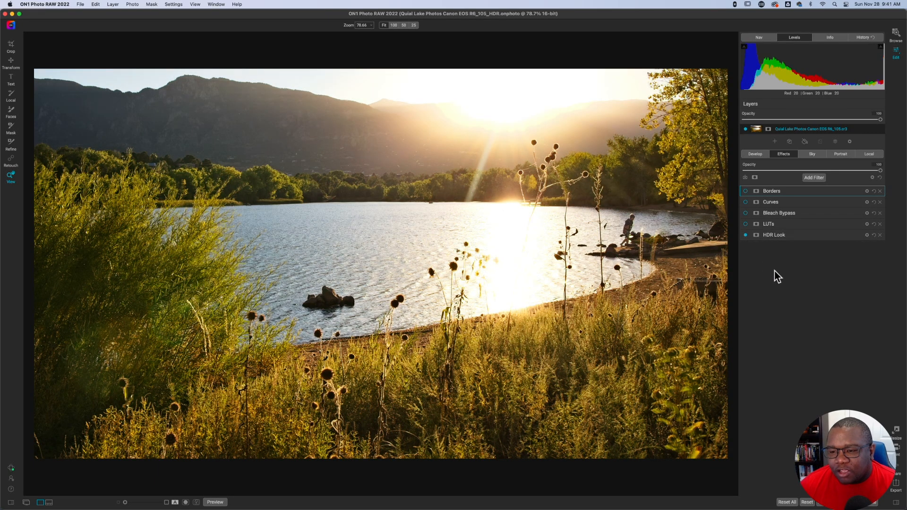
Look over the HDR Look filter's settings and the Develop tone and color settings, and return to the effects
click(794, 237)
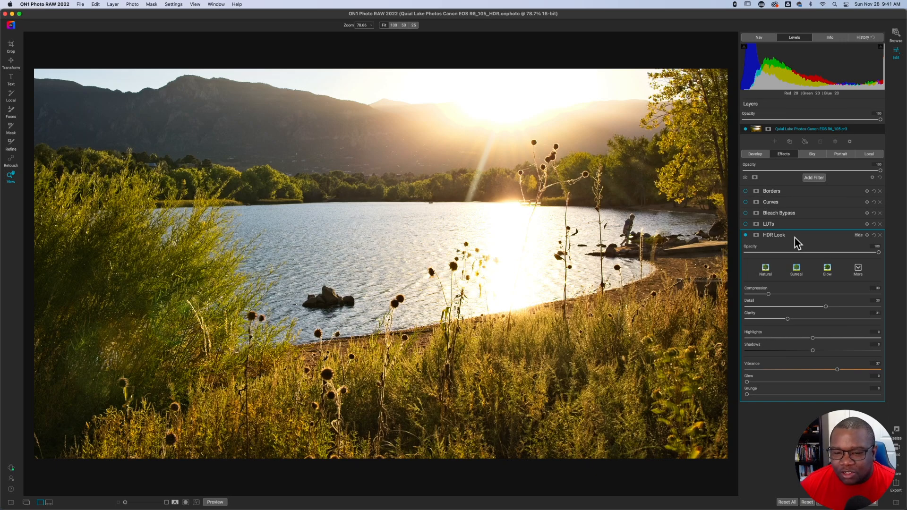
click(794, 237)
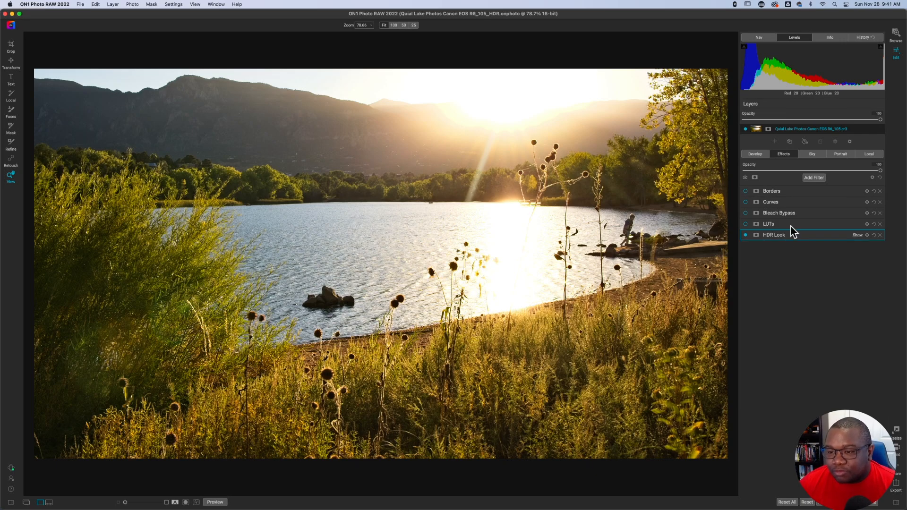
click(757, 156)
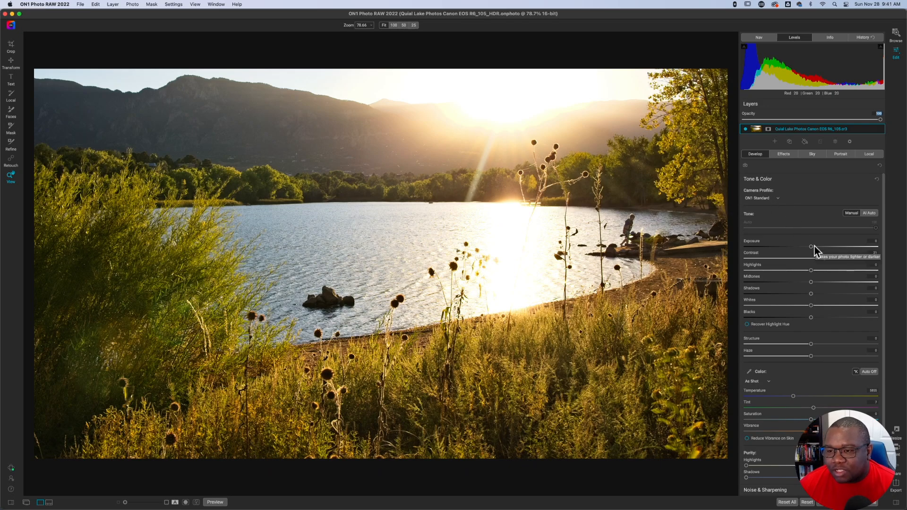
click(789, 156)
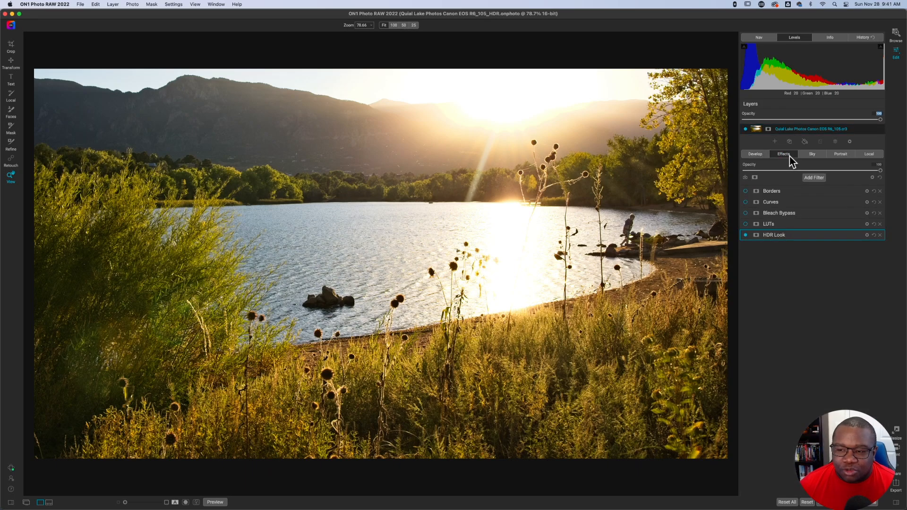
Try HDR Look's Compression near its maximum and bring it back down to a low setting
click(797, 235)
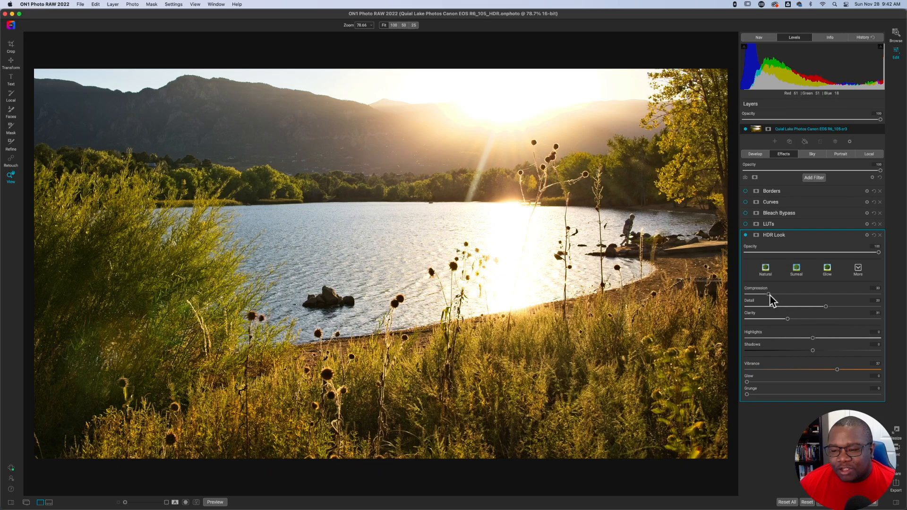
drag(769, 294, 869, 296)
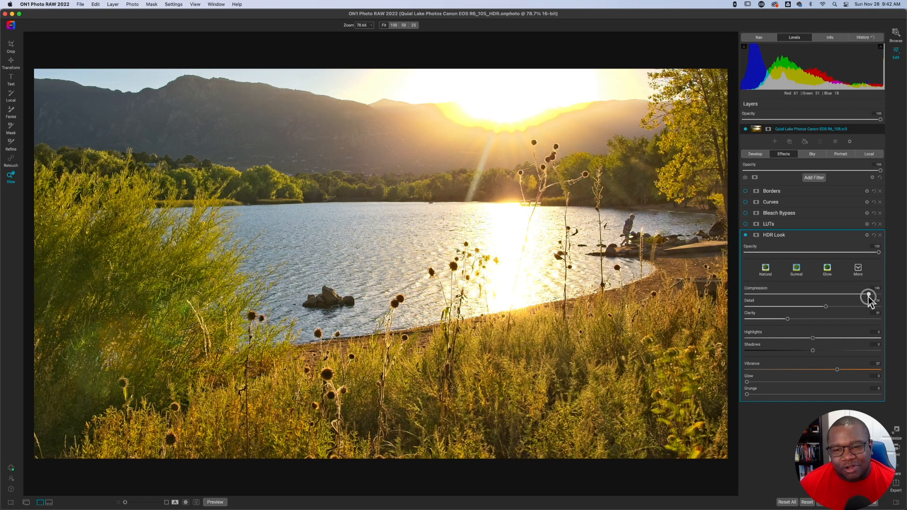
drag(868, 297, 781, 300)
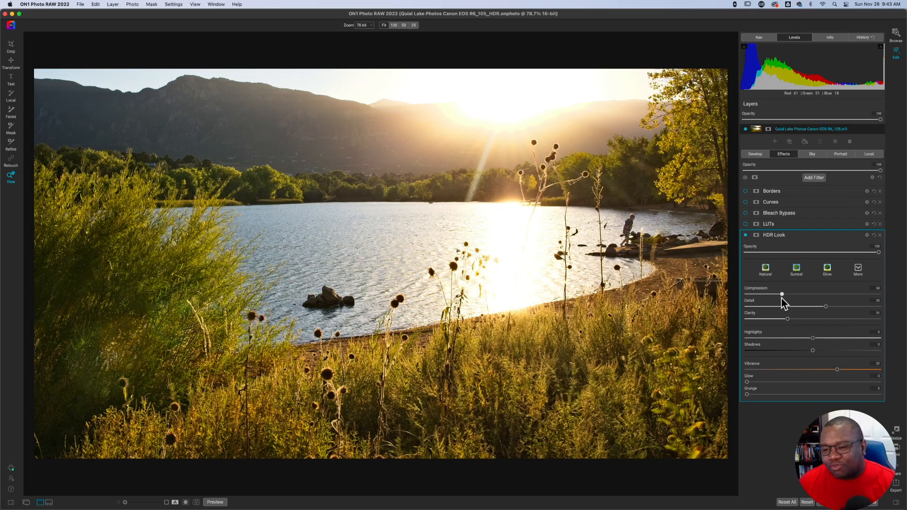
drag(781, 295, 772, 297)
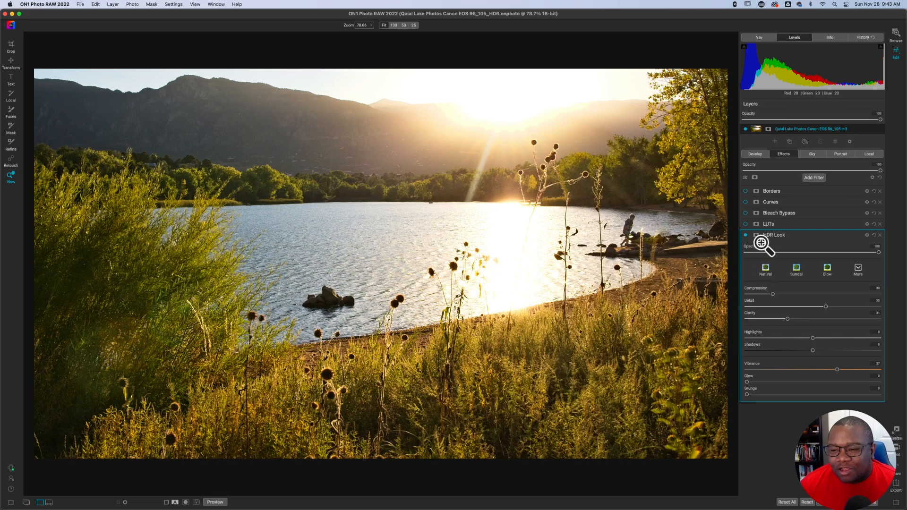
Turn on the LUTs filter and choose the Travel4 LUT from the Travel LUTs category
click(745, 224)
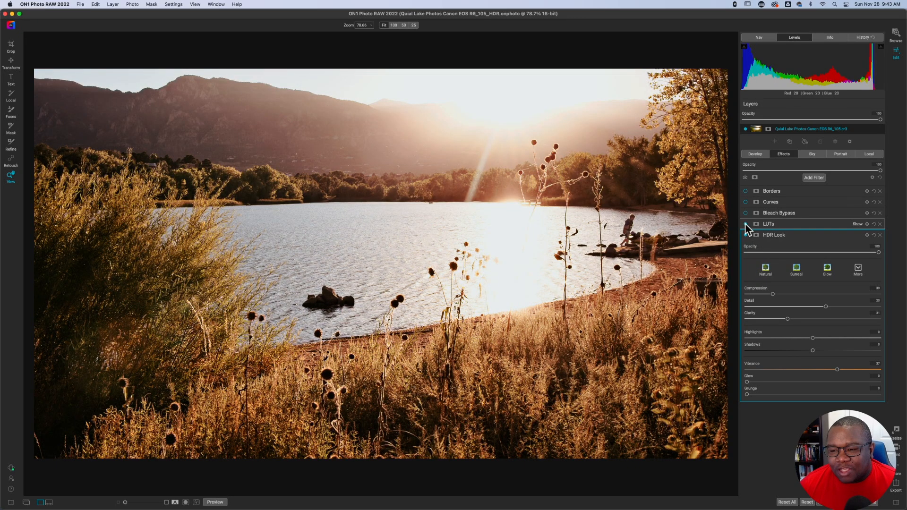
click(789, 222)
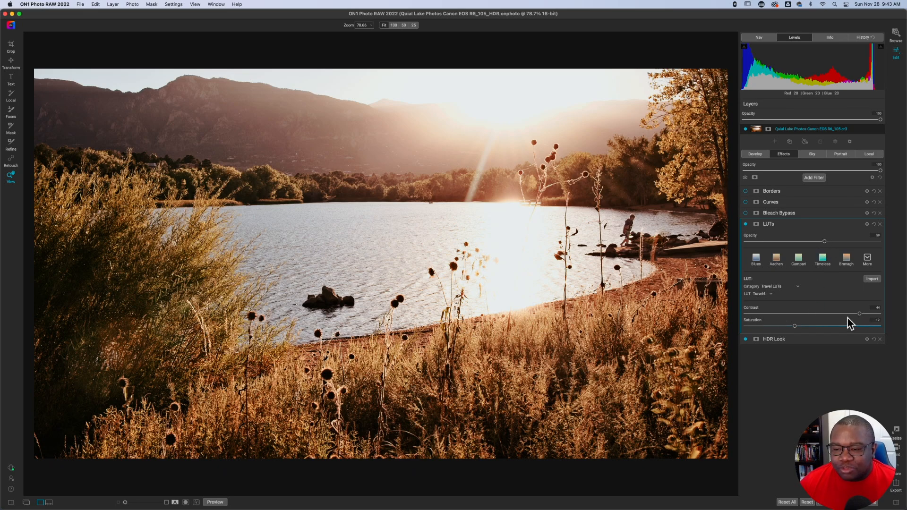
click(783, 288)
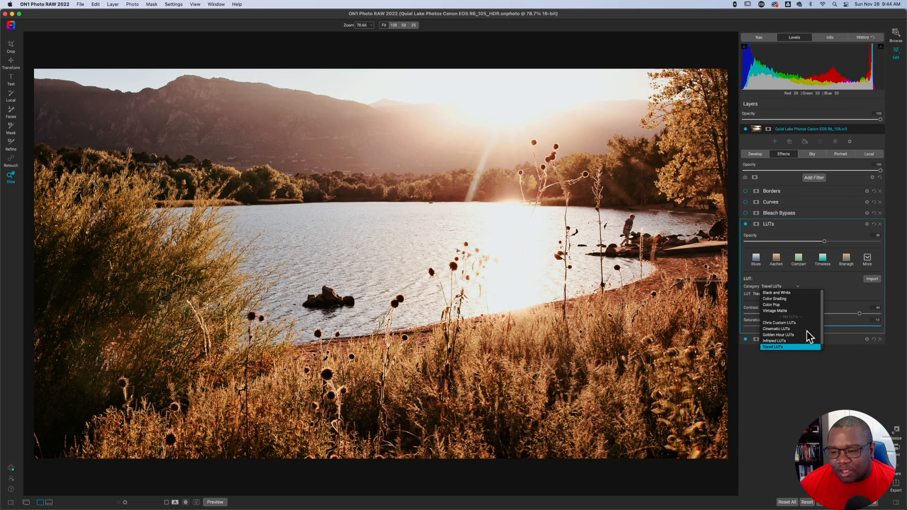
click(798, 347)
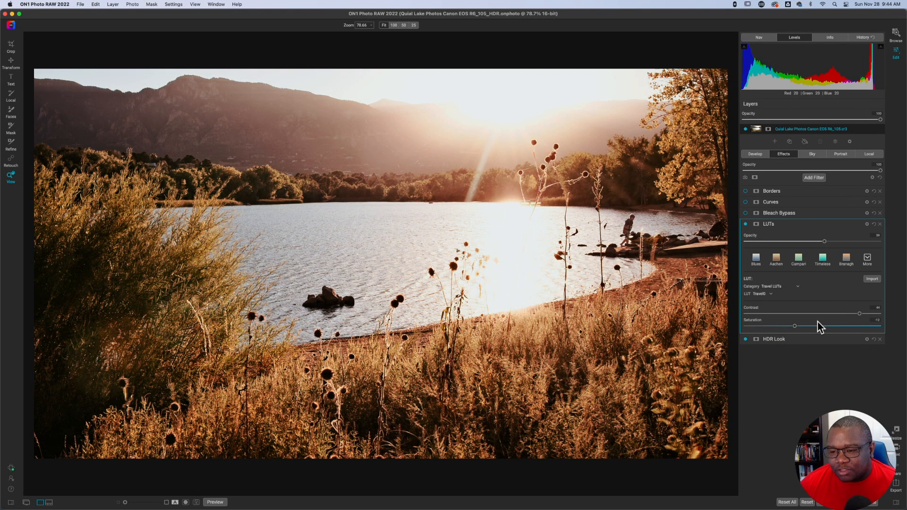
click(770, 293)
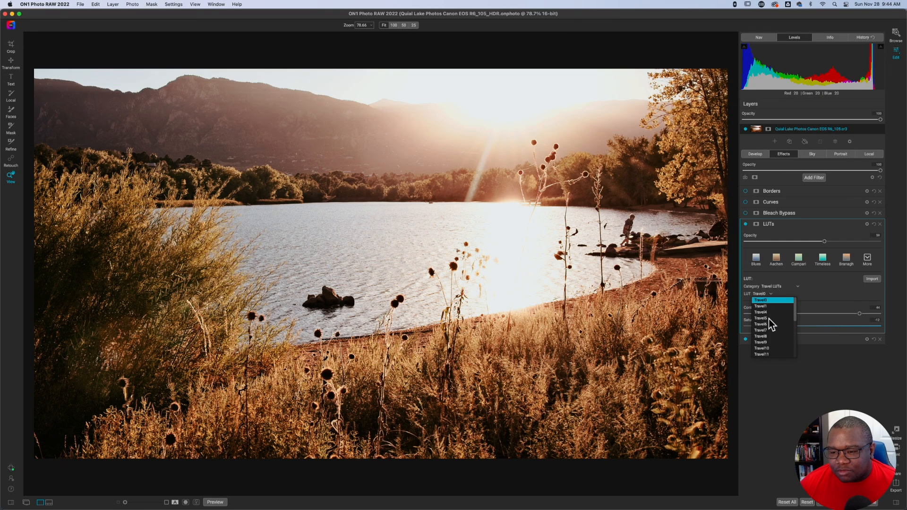
click(766, 313)
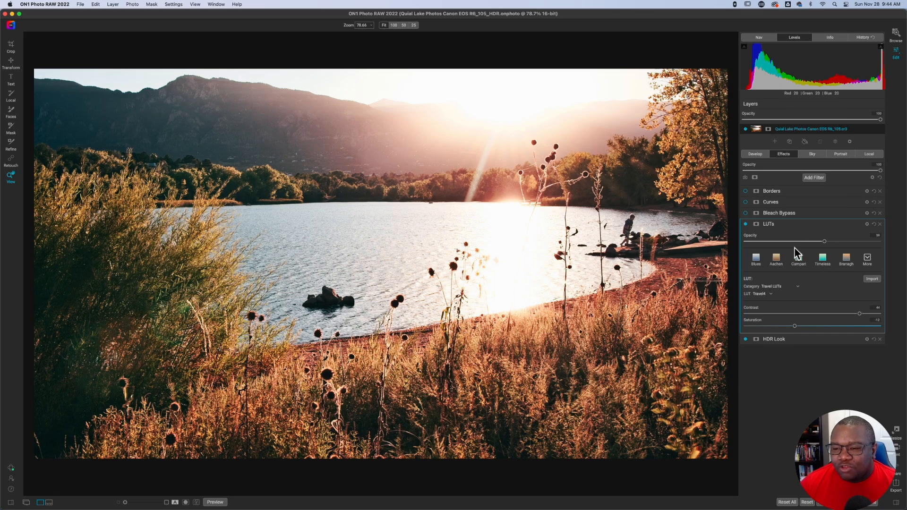
Try a much lower opacity on the LUTs filter, restore it to a little above half and collapse the filter
click(771, 241)
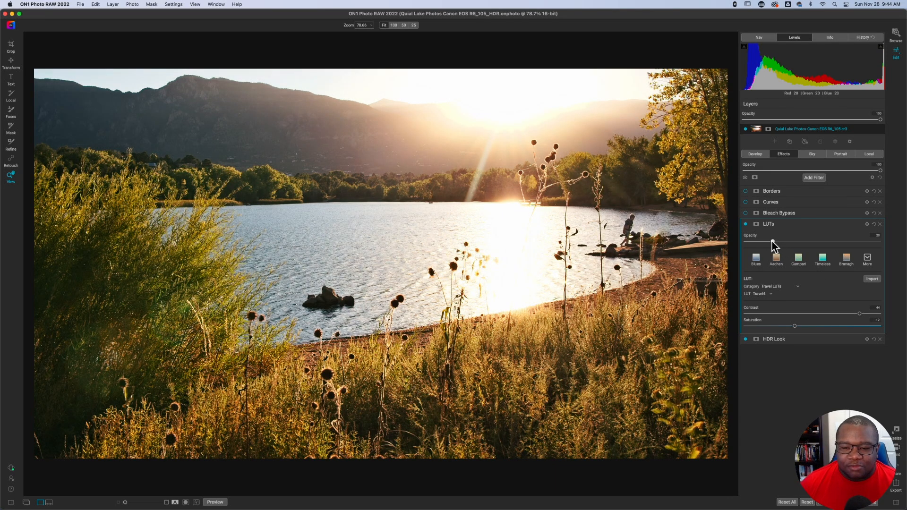
drag(772, 242, 823, 244)
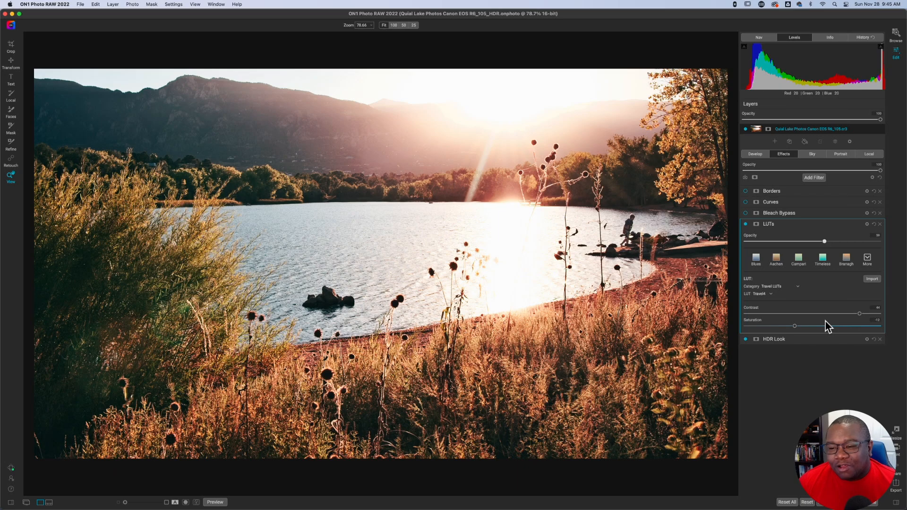
click(787, 225)
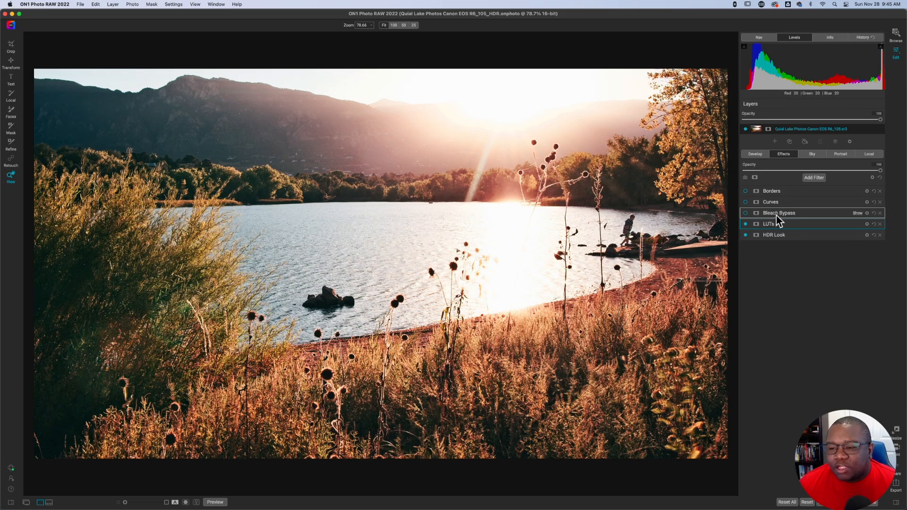
Compare the photo with Bleach Bypass on and off, and check the contrast setting of the LUTs filter
click(746, 214)
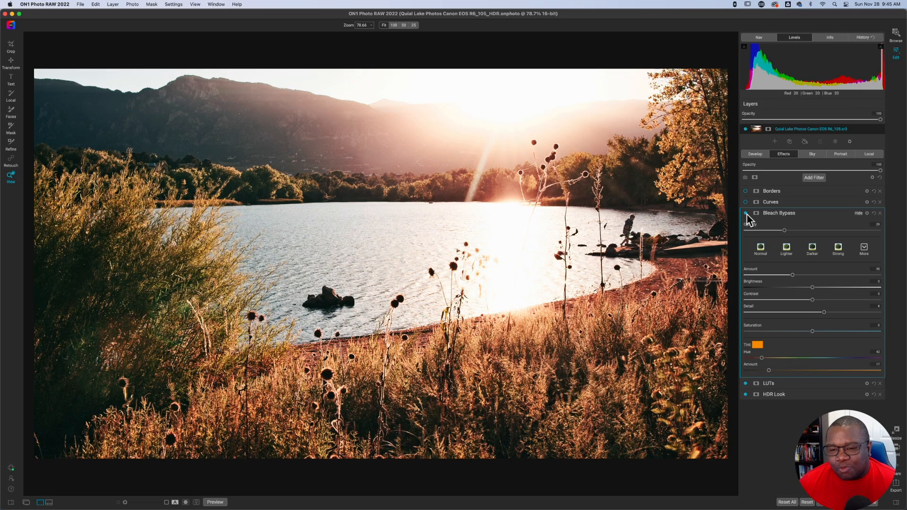
click(746, 214)
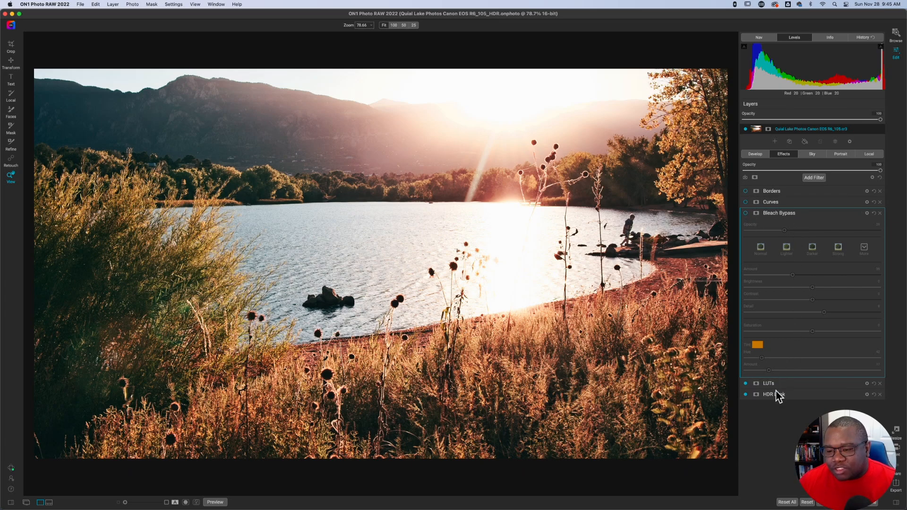
click(809, 384)
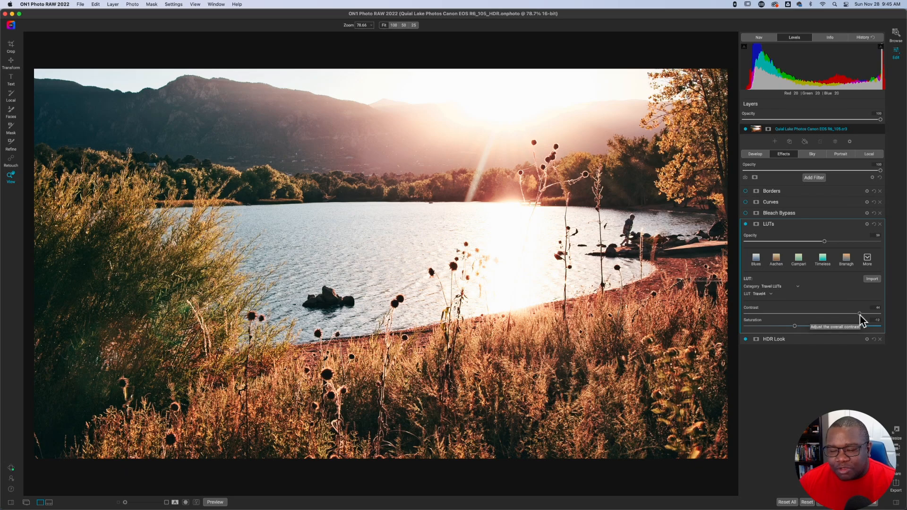
mouse_move(858, 313)
mouse_down()
mouse_move(804, 316)
mouse_move(860, 323)
mouse_up()
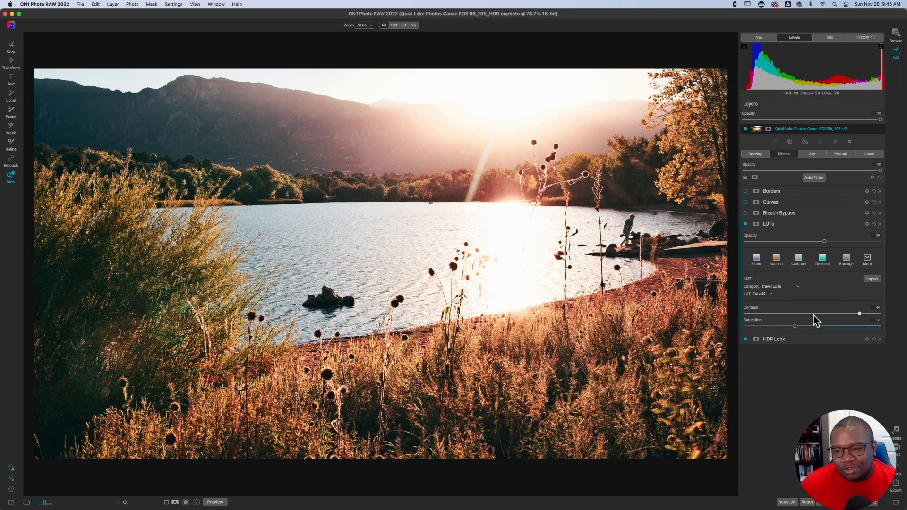
click(745, 213)
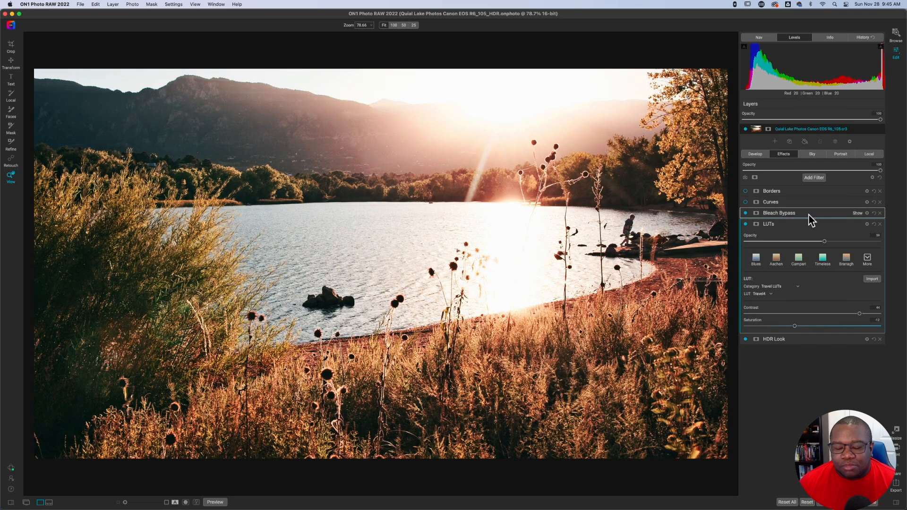
click(746, 215)
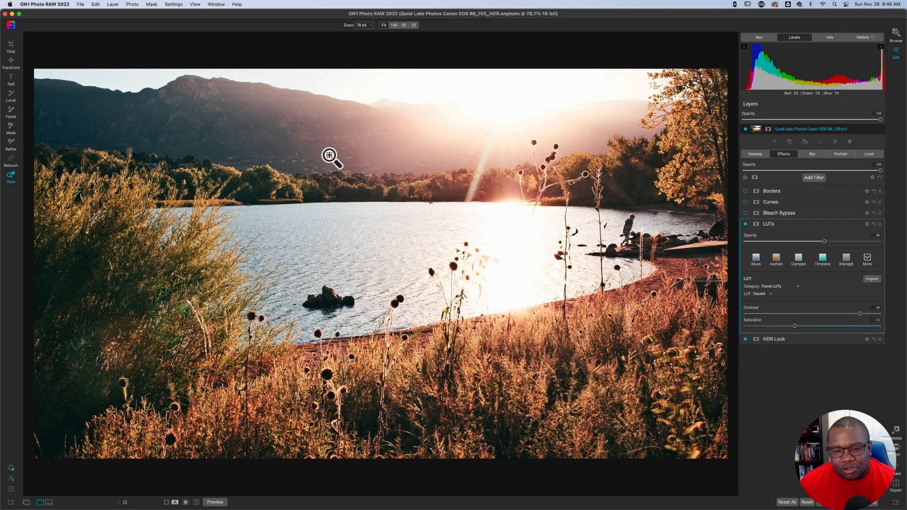
Turn on the Bleach Bypass filter, toggling it once more to compare its effect, and leave it on
click(745, 213)
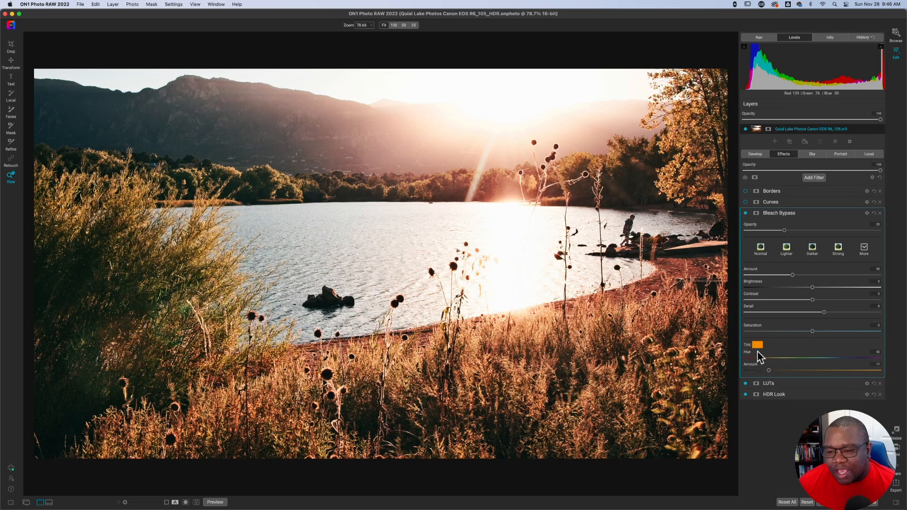
click(745, 213)
click(745, 214)
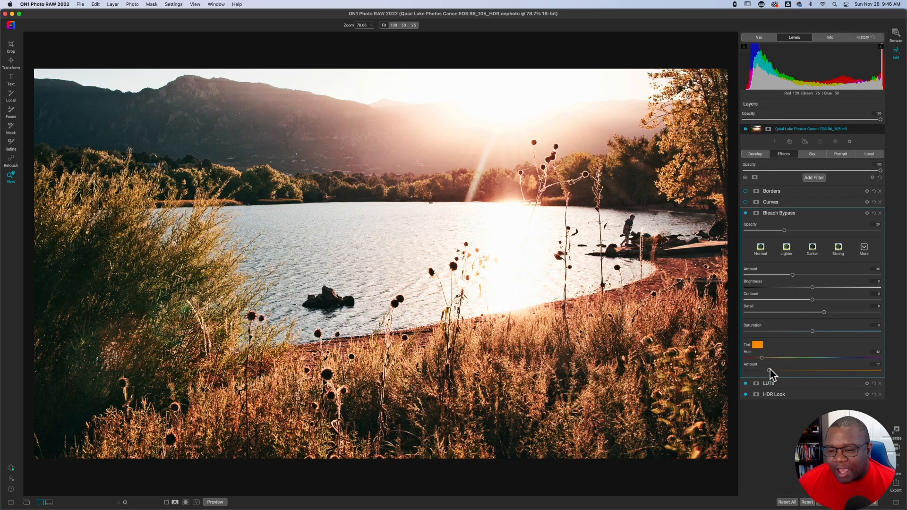
Check the Bleach Bypass tint color and try the filter's opacity at 100 before restoring its previous low setting
click(758, 345)
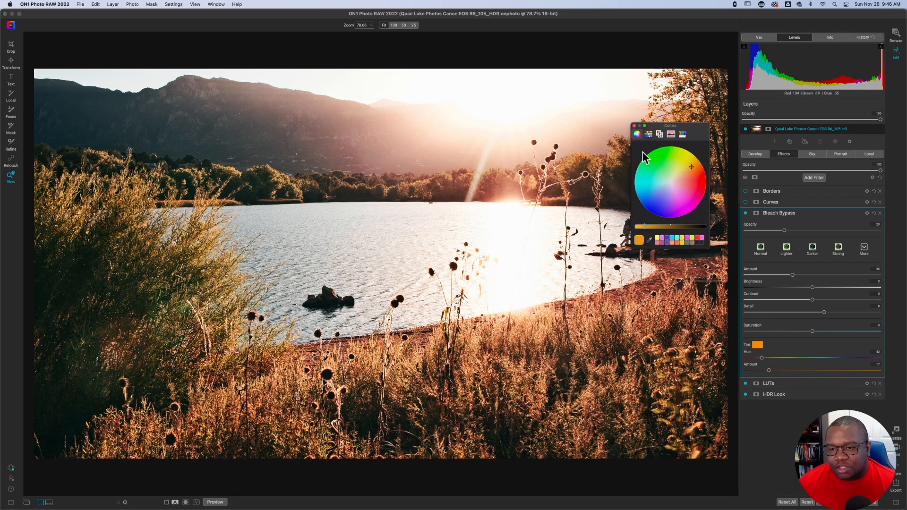
click(634, 126)
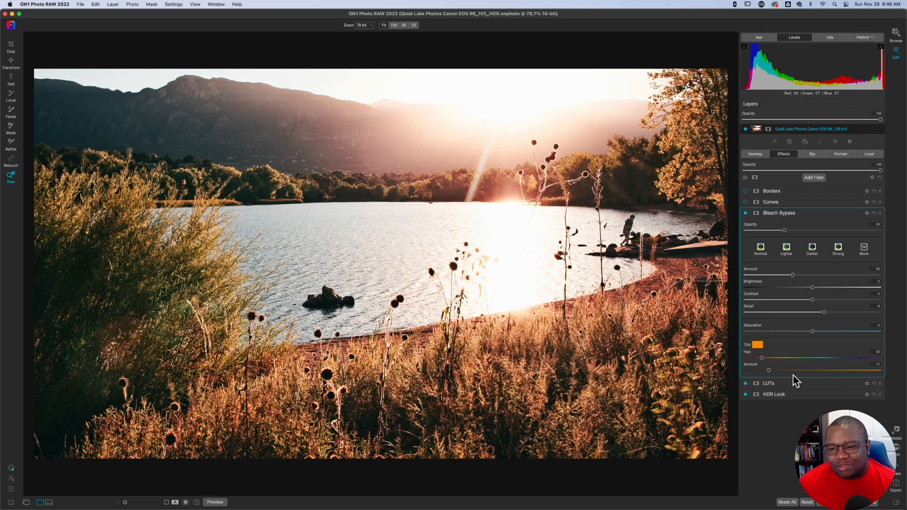
drag(785, 230, 893, 234)
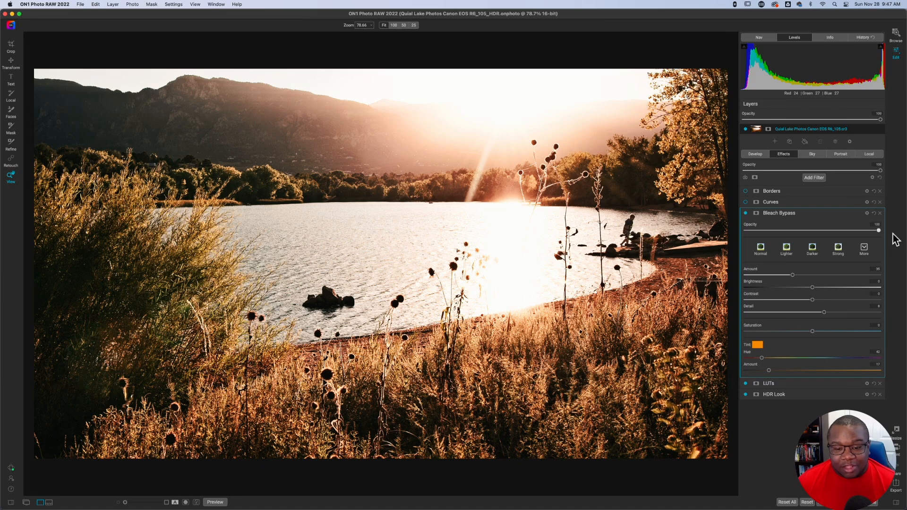
click(783, 230)
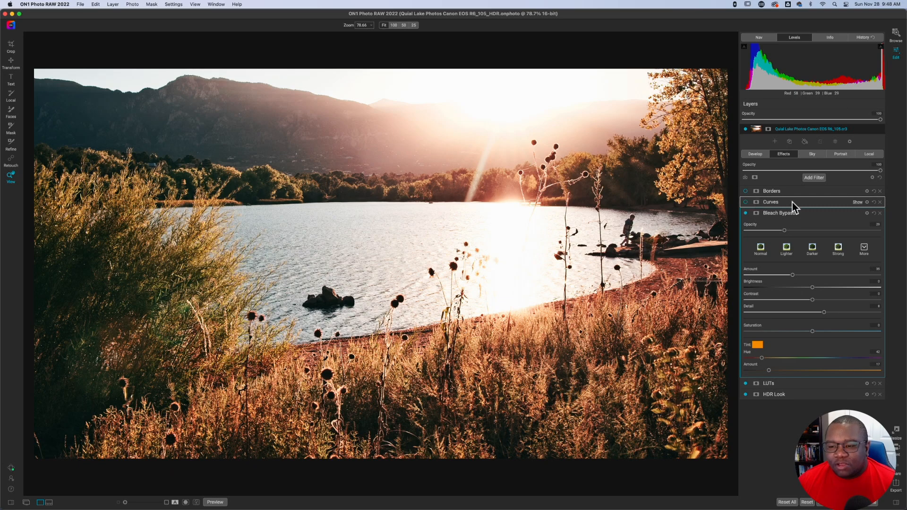
Turn on the Curves filter and open its settings
click(745, 202)
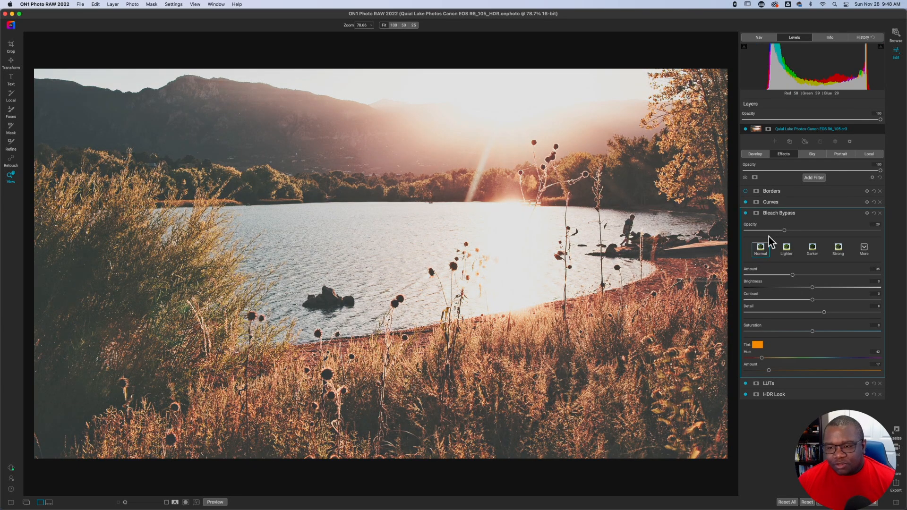
click(791, 206)
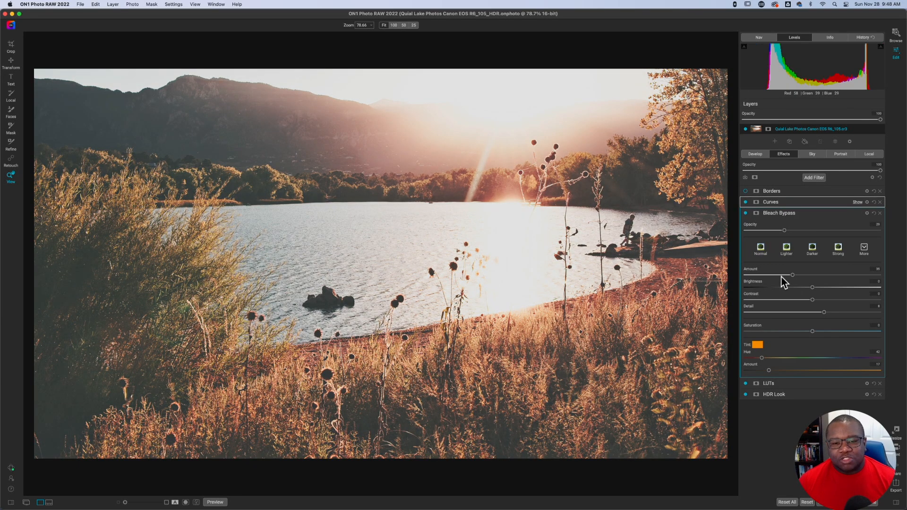